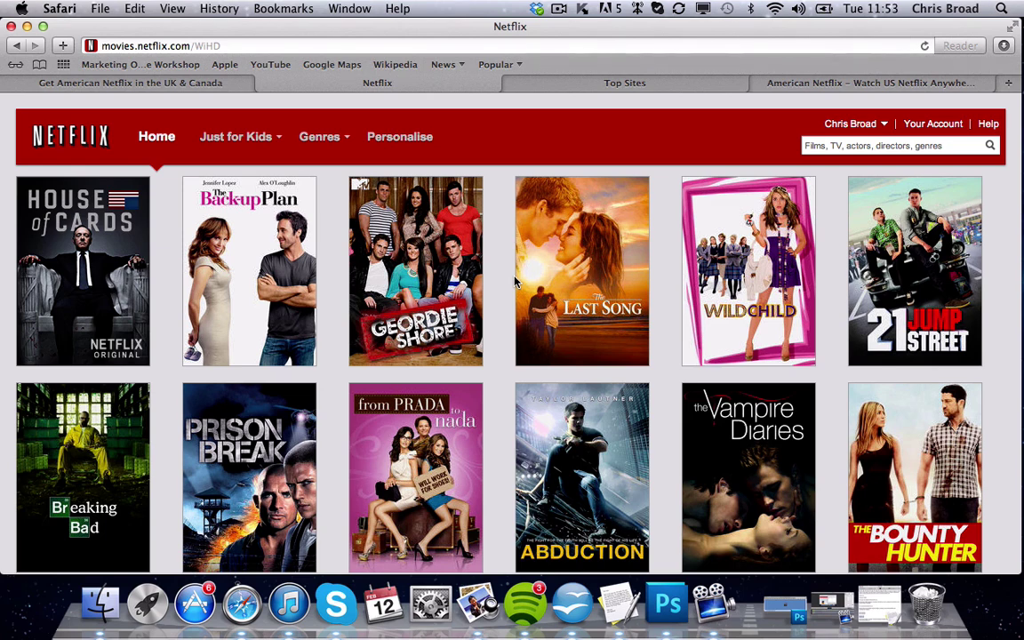
Scroll up and down the Netflix page to browse the available titles
scroll(514, 283, down, 10)
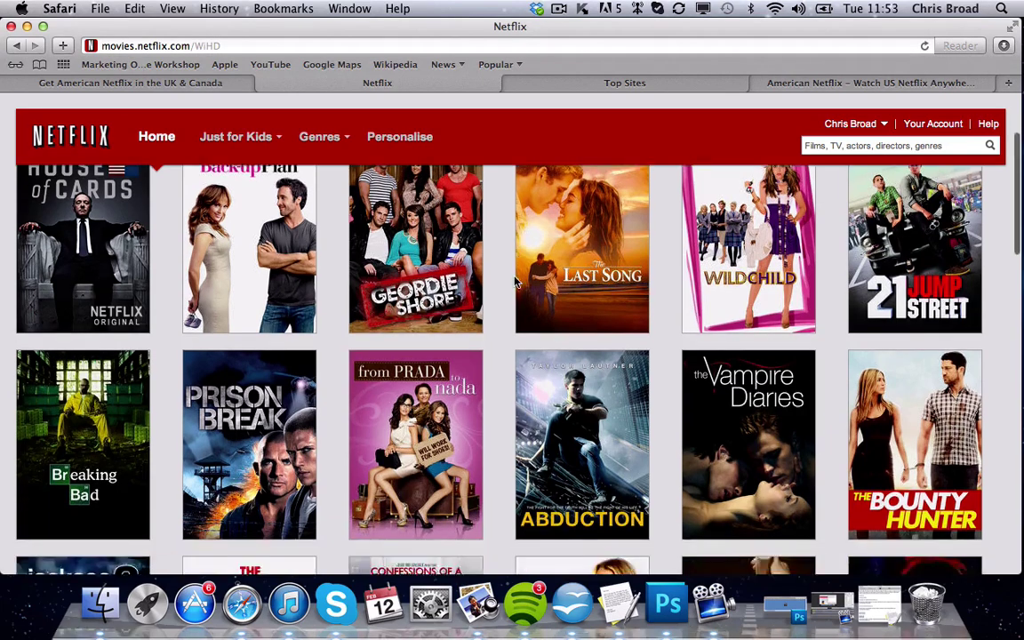
scroll(513, 283, down, 8)
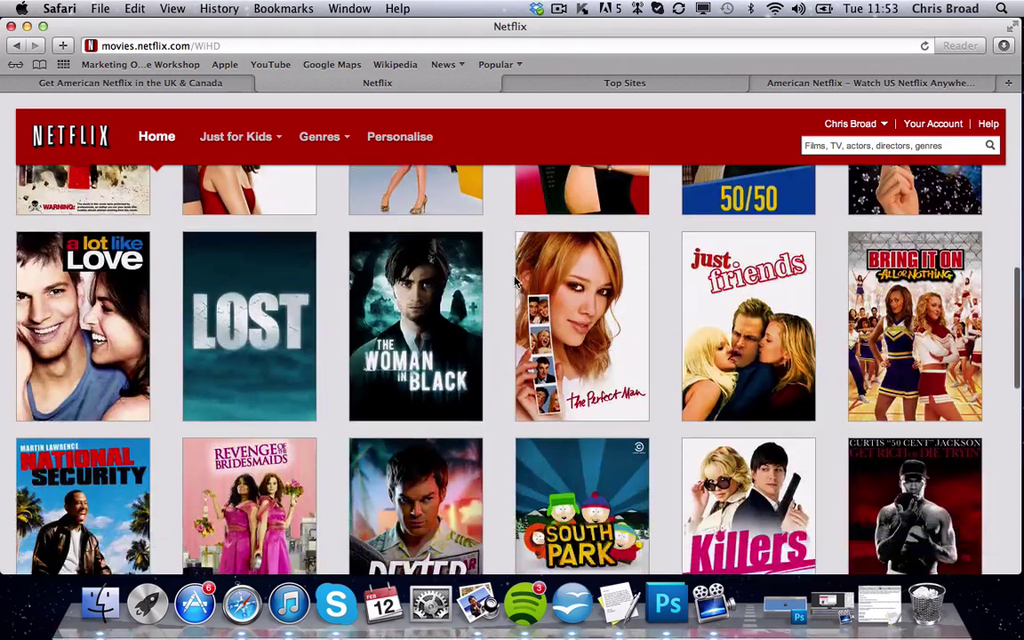
scroll(515, 283, down, 8)
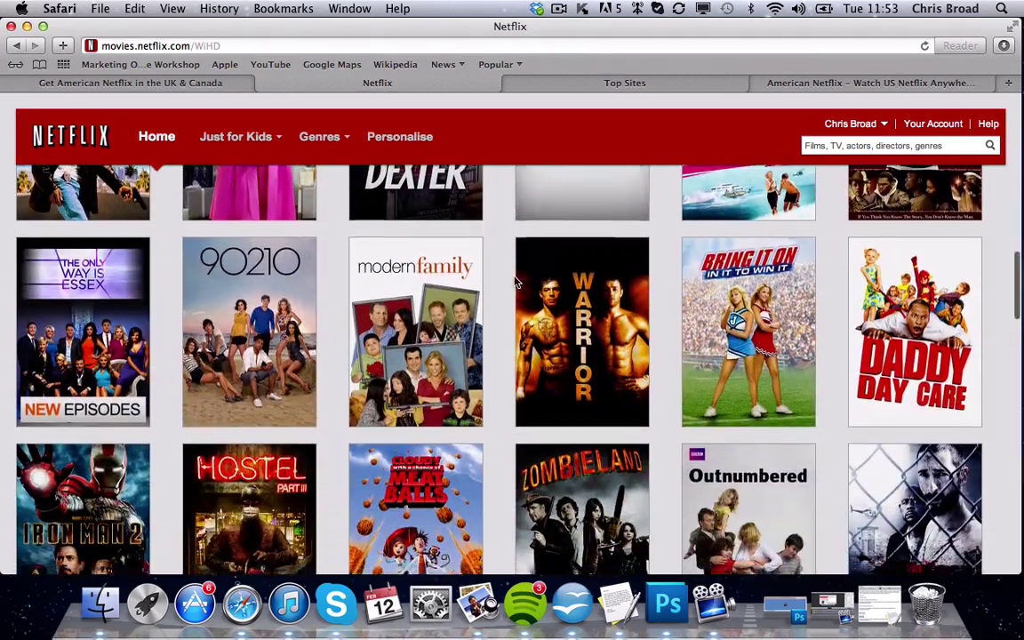
scroll(514, 283, down, 8)
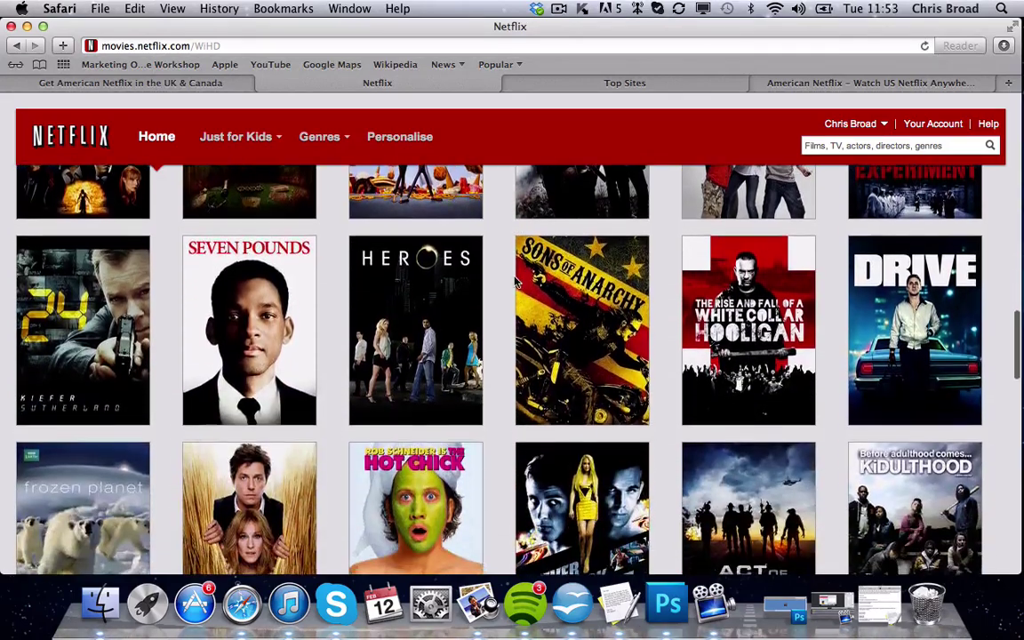
scroll(518, 281, down, 1)
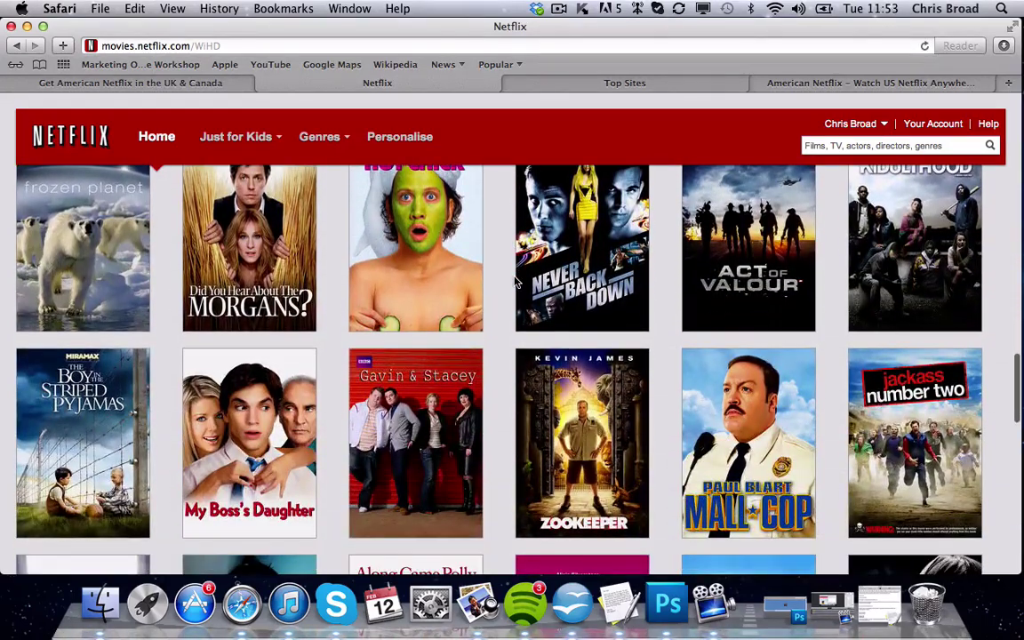
scroll(515, 282, up, 10)
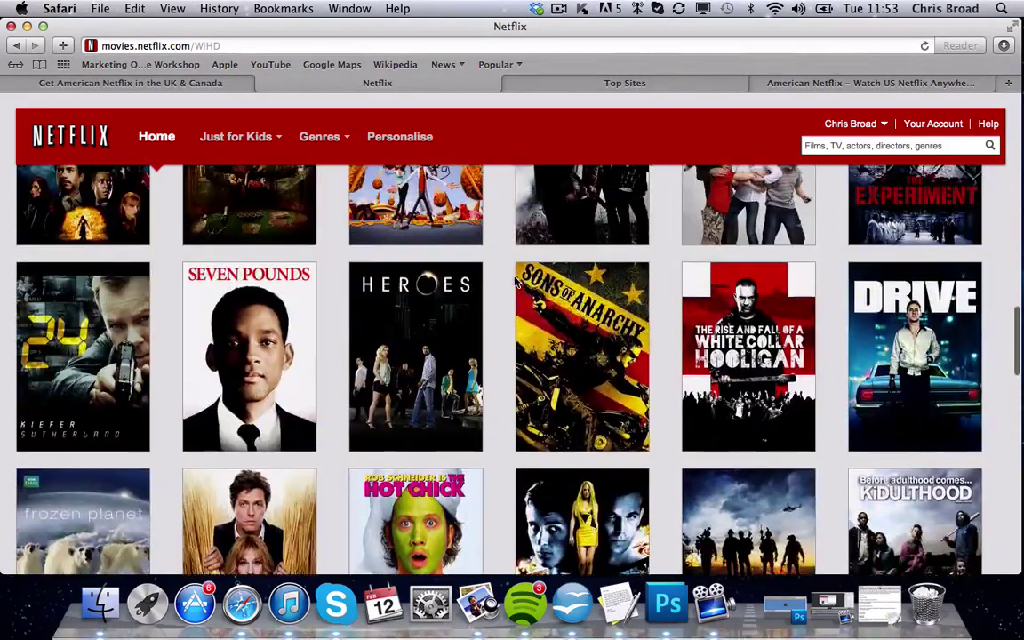
scroll(514, 283, up, 13)
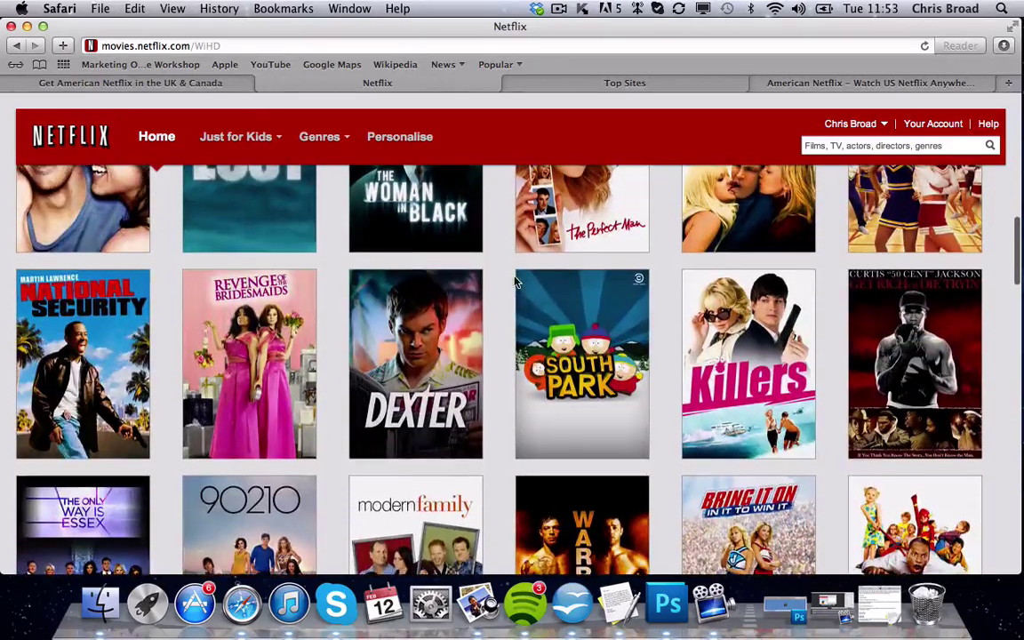
scroll(514, 282, up, 1)
scroll(497, 246, up, 5)
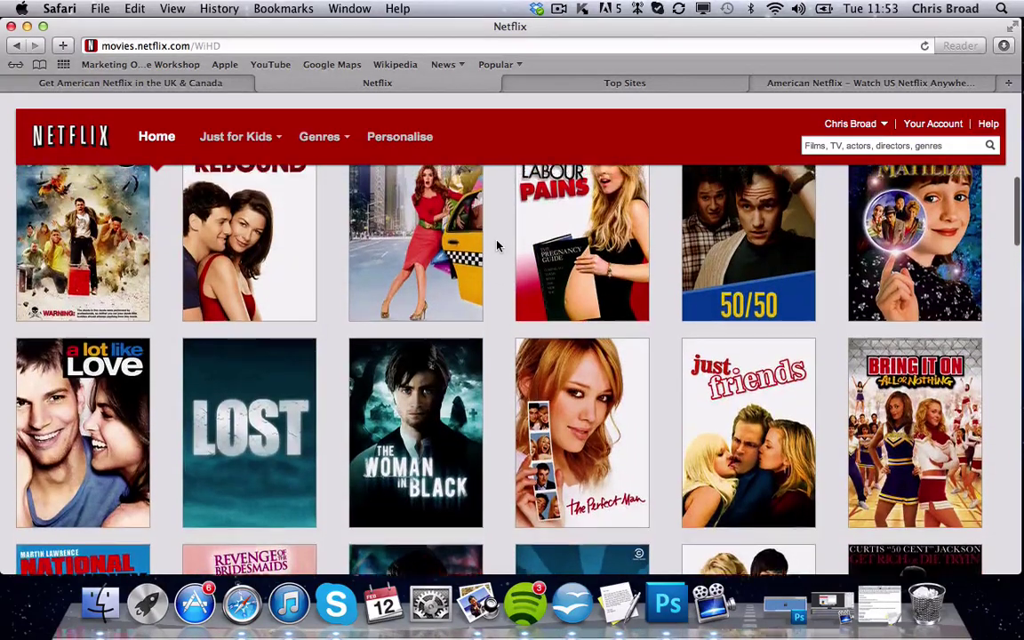
scroll(496, 245, up, 5)
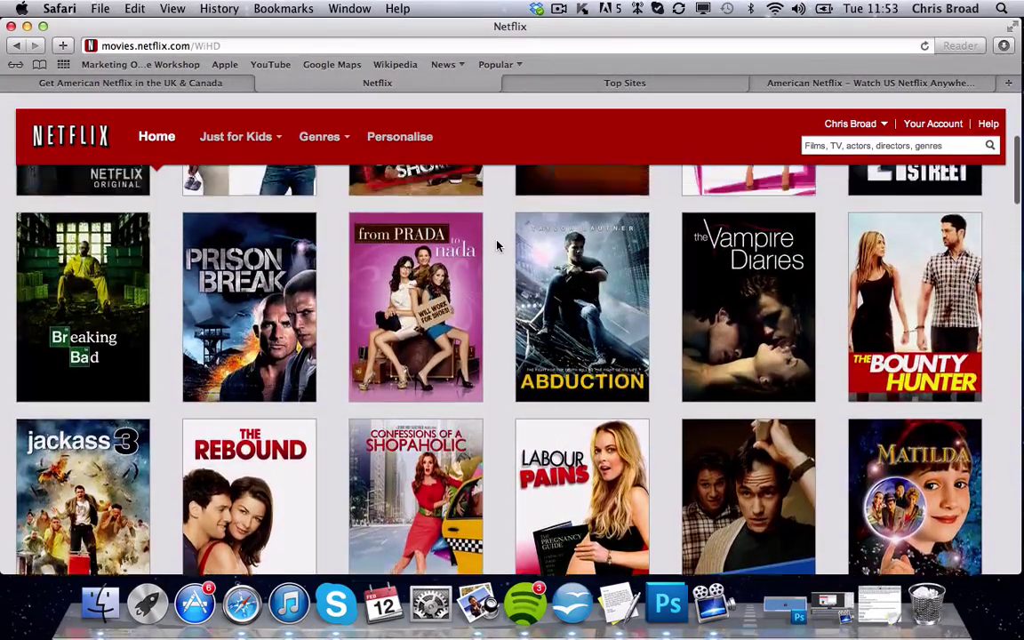
scroll(497, 245, down, 2)
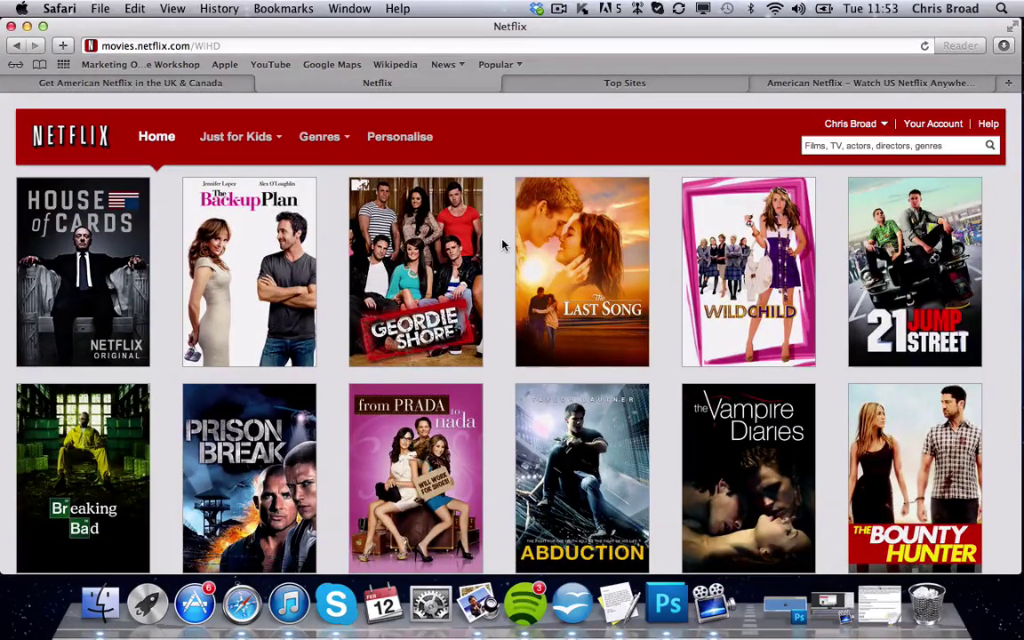
Search Netflix for 'secret of the wings' and see it is unavailable, with The Secret of NIMH offered
click(828, 144)
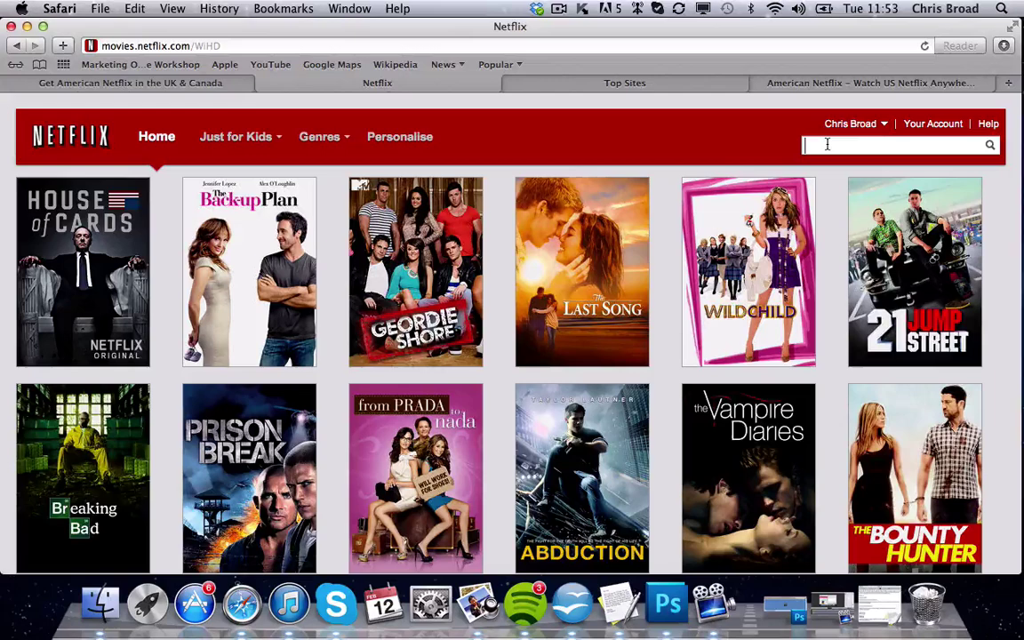
text(secret)
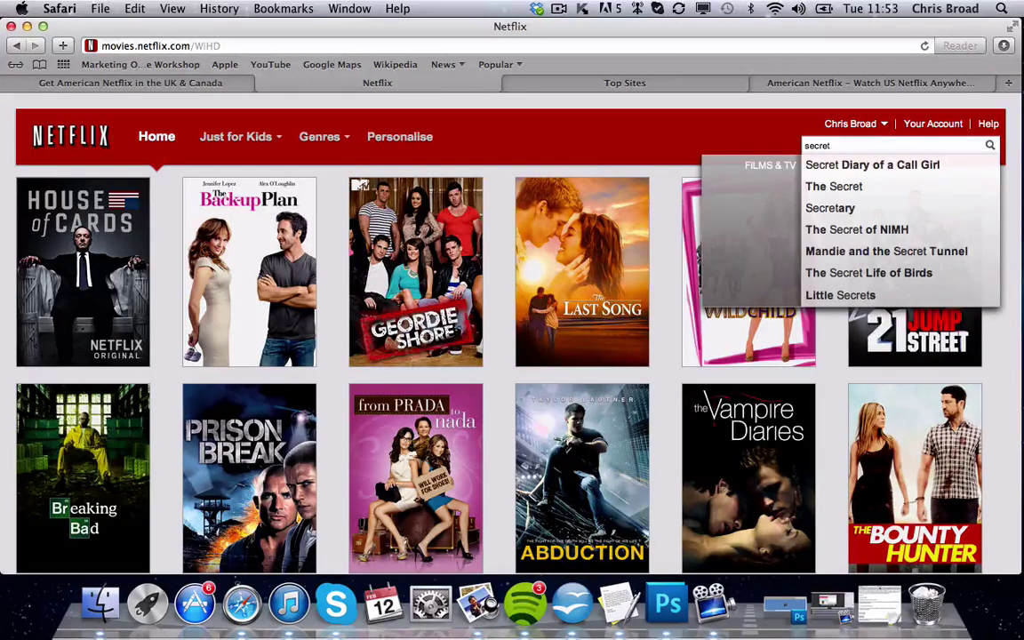
text( of the wings)
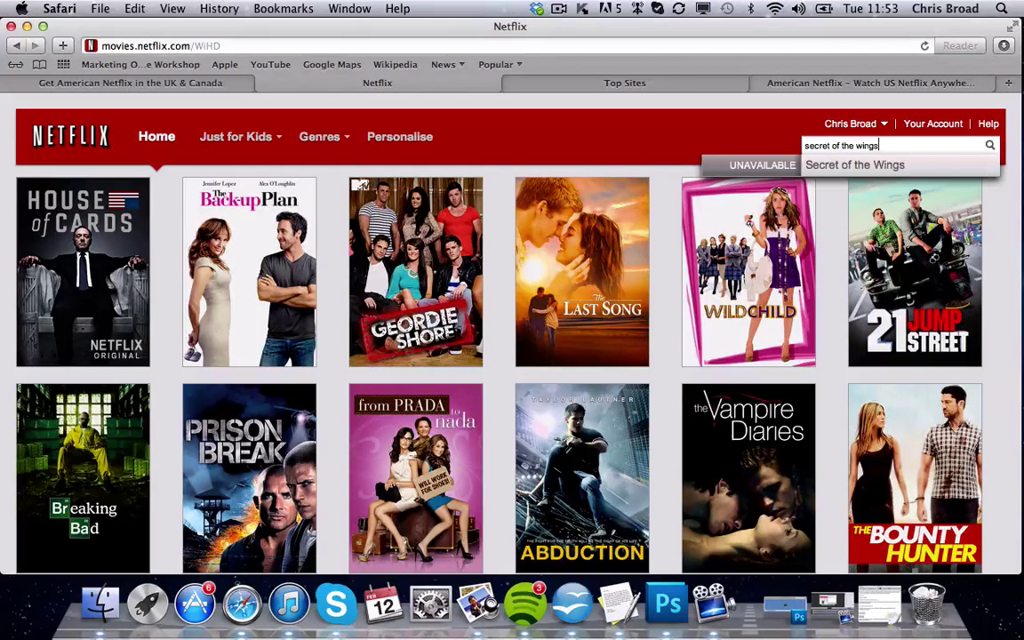
key(Return)
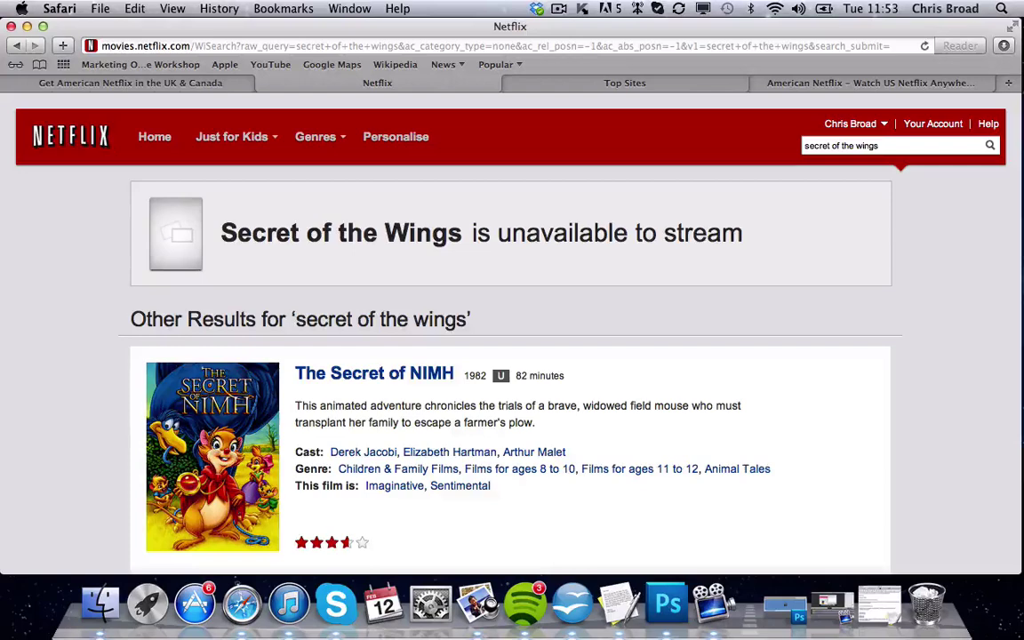
drag(642, 233, 595, 233)
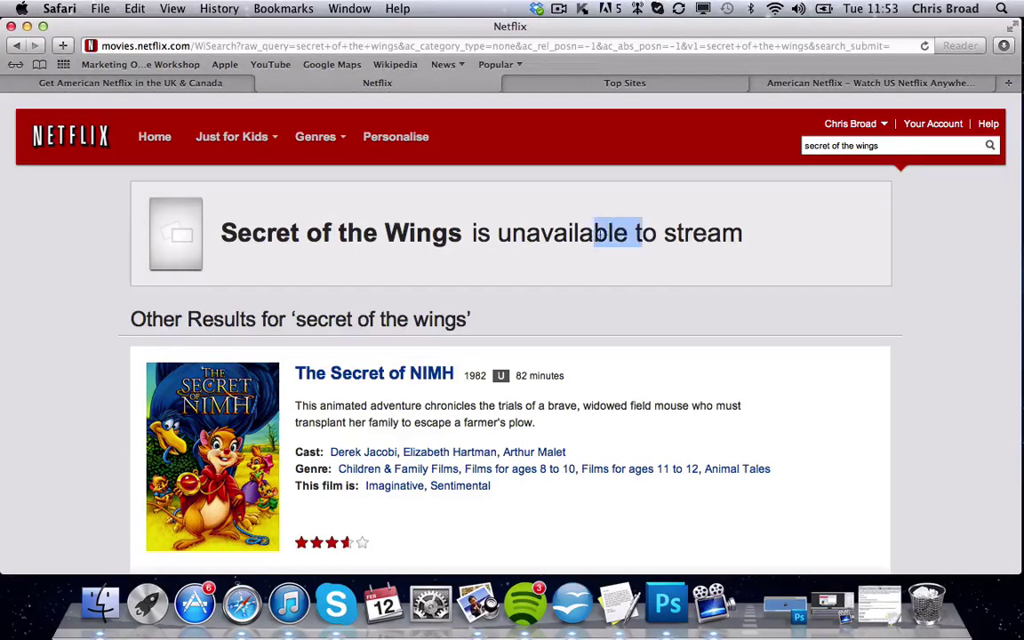
click(769, 238)
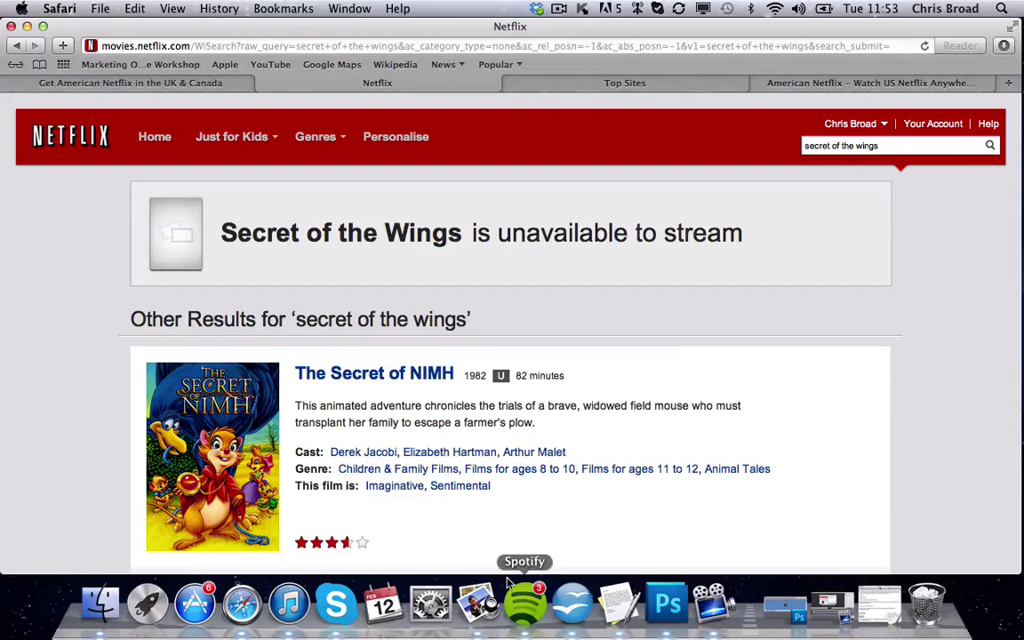
Open System Preferences' Network pane and show the Wi-Fi connection's Advanced settings
click(430, 608)
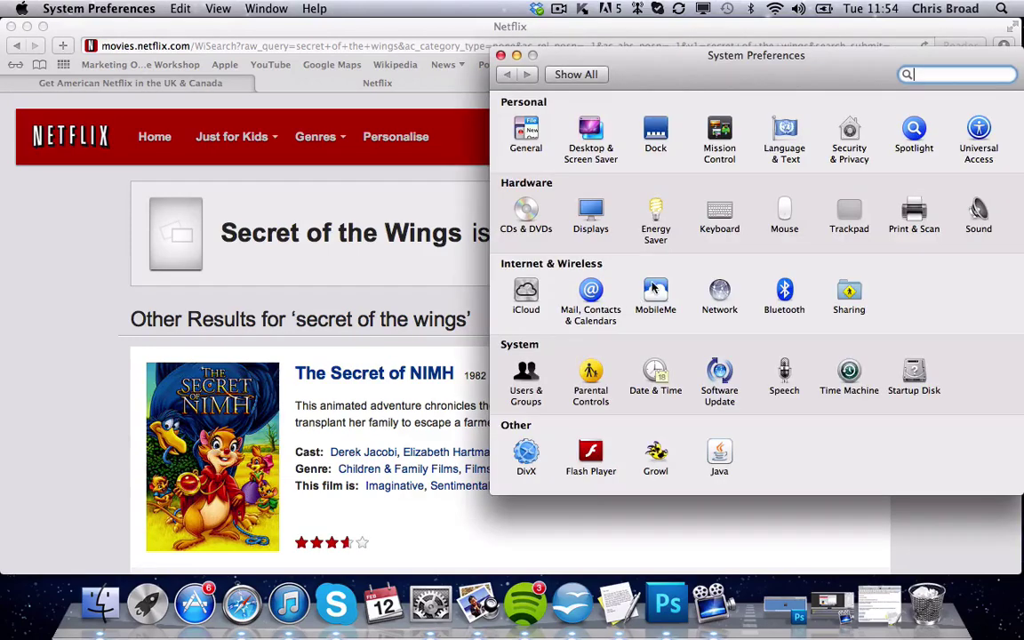
click(719, 296)
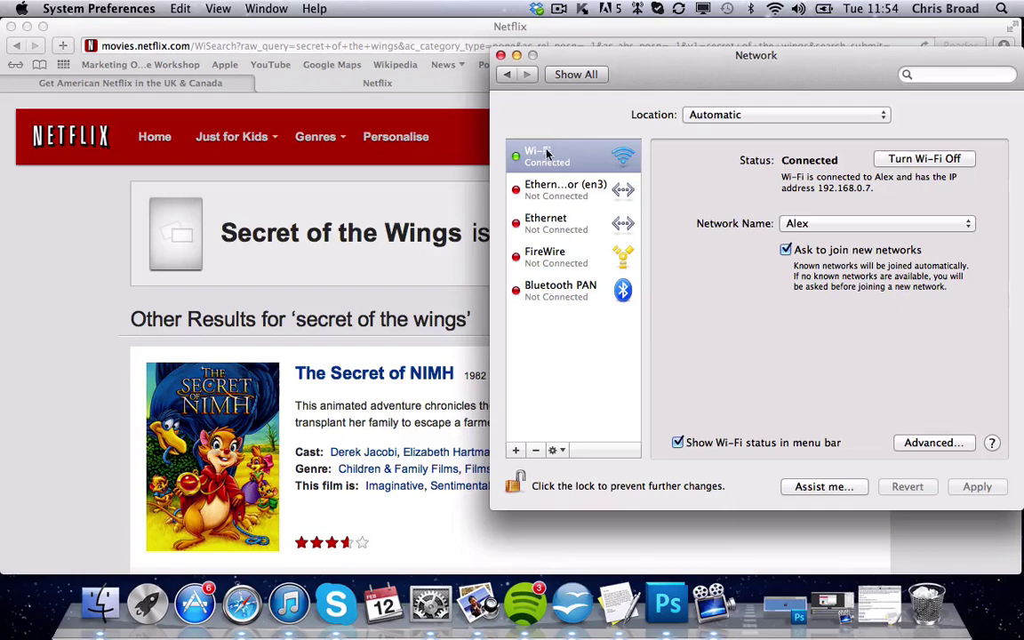
click(545, 160)
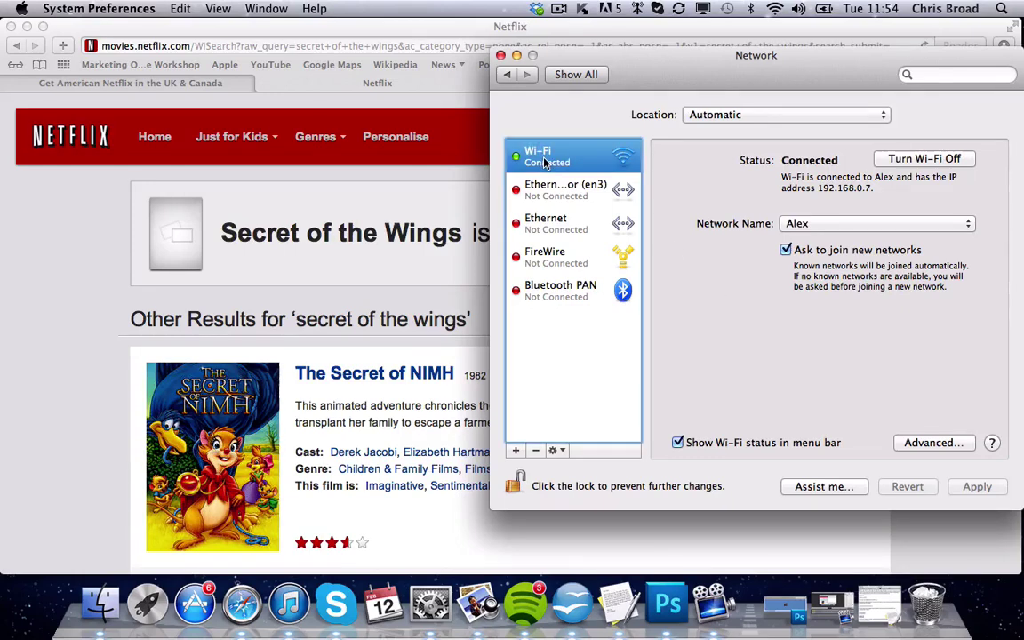
click(940, 445)
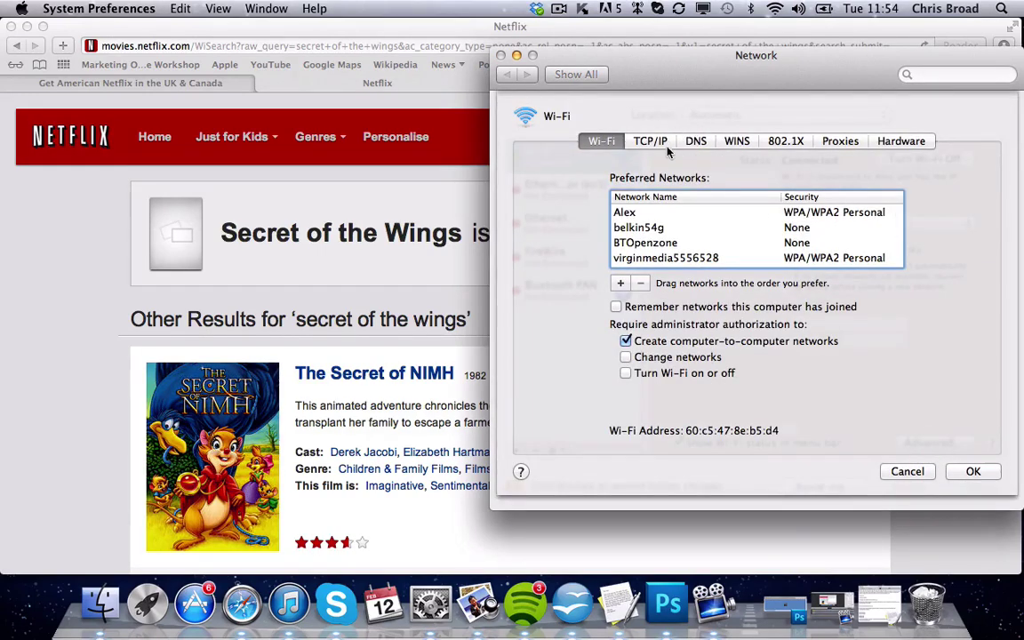
Enter DNS servers 208.122.23.22 and 208.122.23.23 in the Wi-Fi DNS settings
click(697, 144)
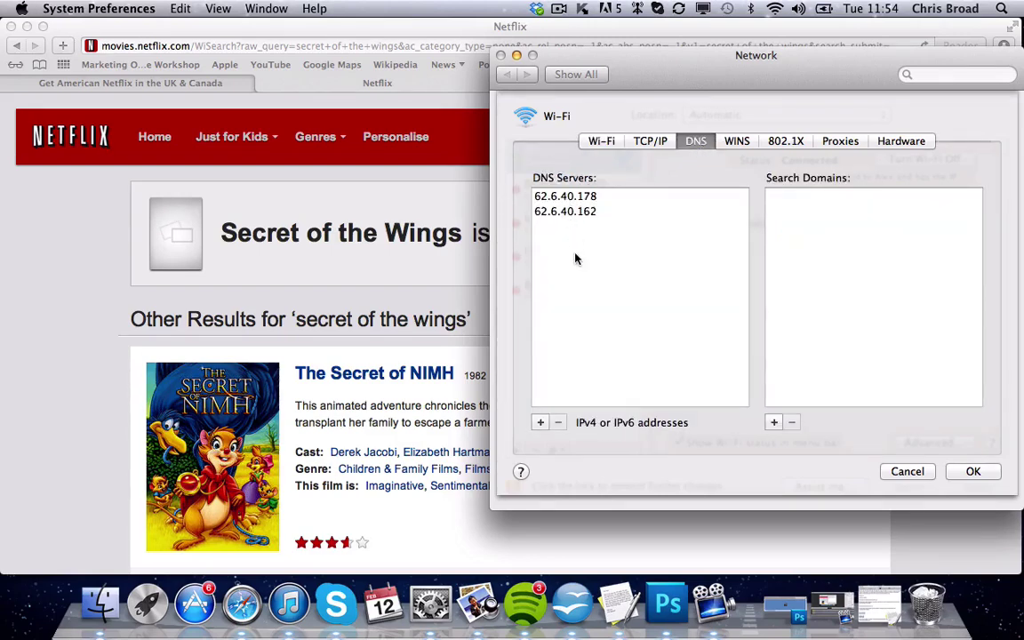
click(555, 199)
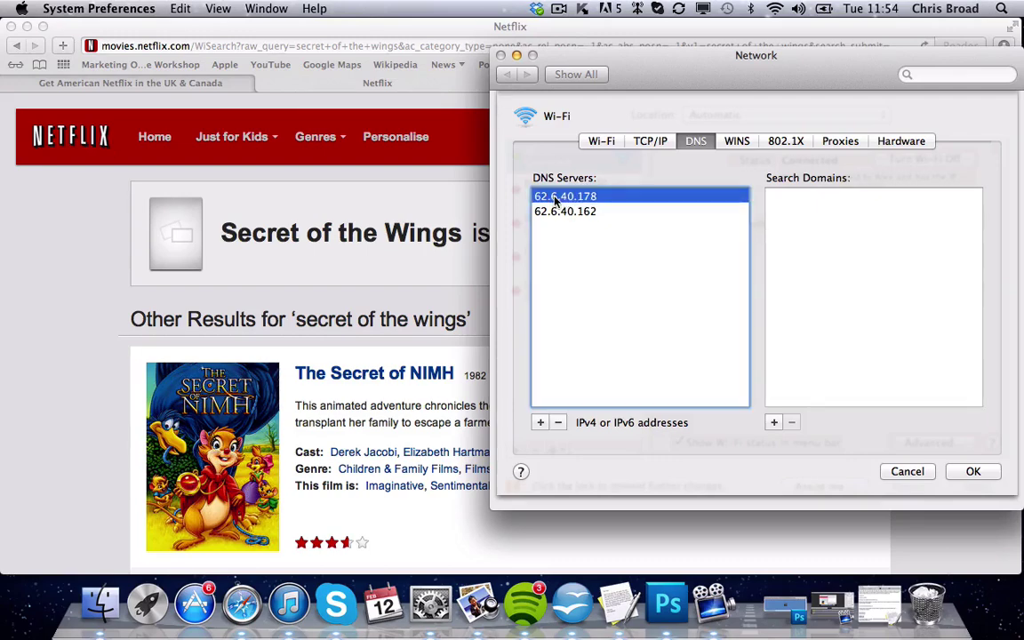
click(553, 197)
text(2)
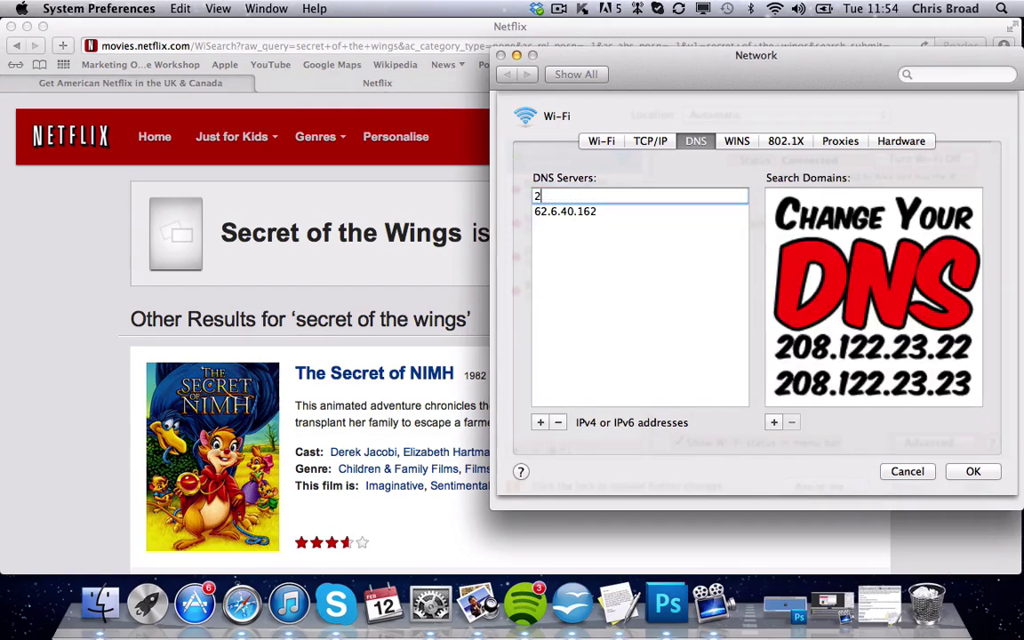
text(08.122.23.22)
double_click(550, 210)
text(208.122.23.23)
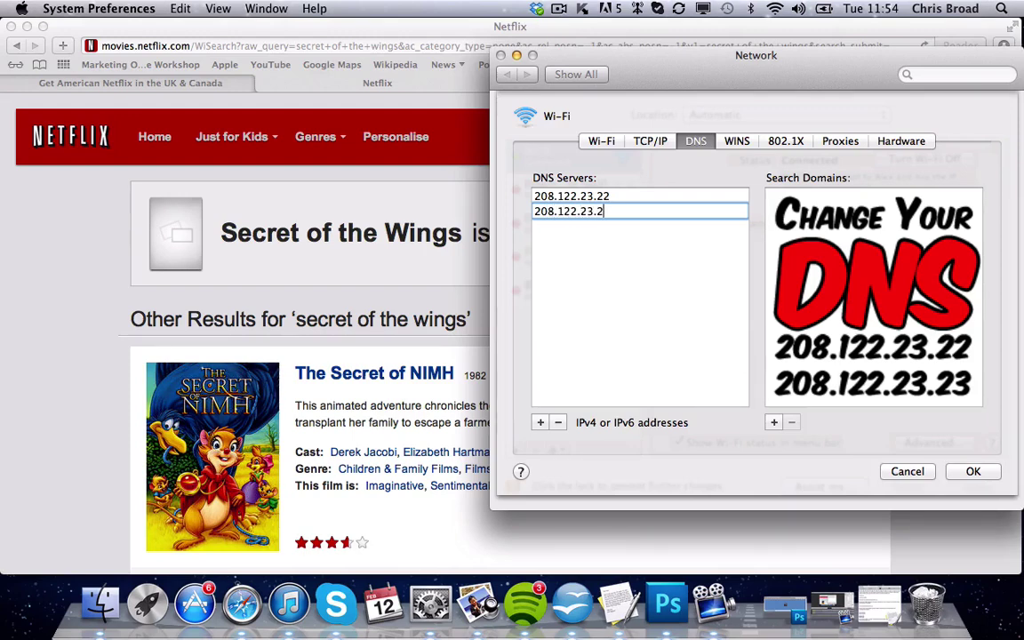
Confirm and apply the new DNS servers, then close the Network window
click(975, 472)
click(977, 487)
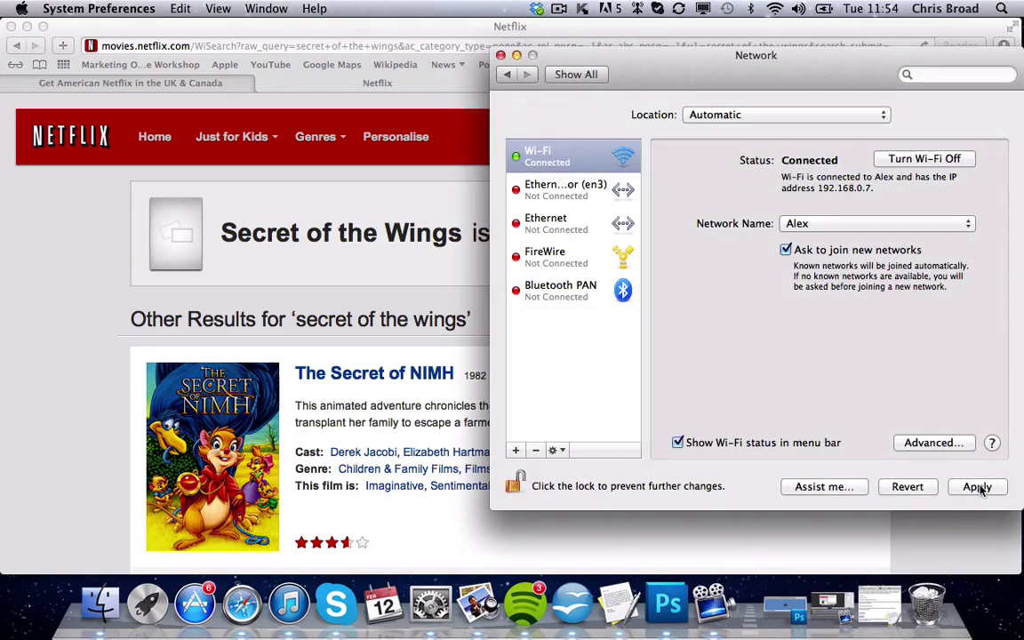
click(501, 55)
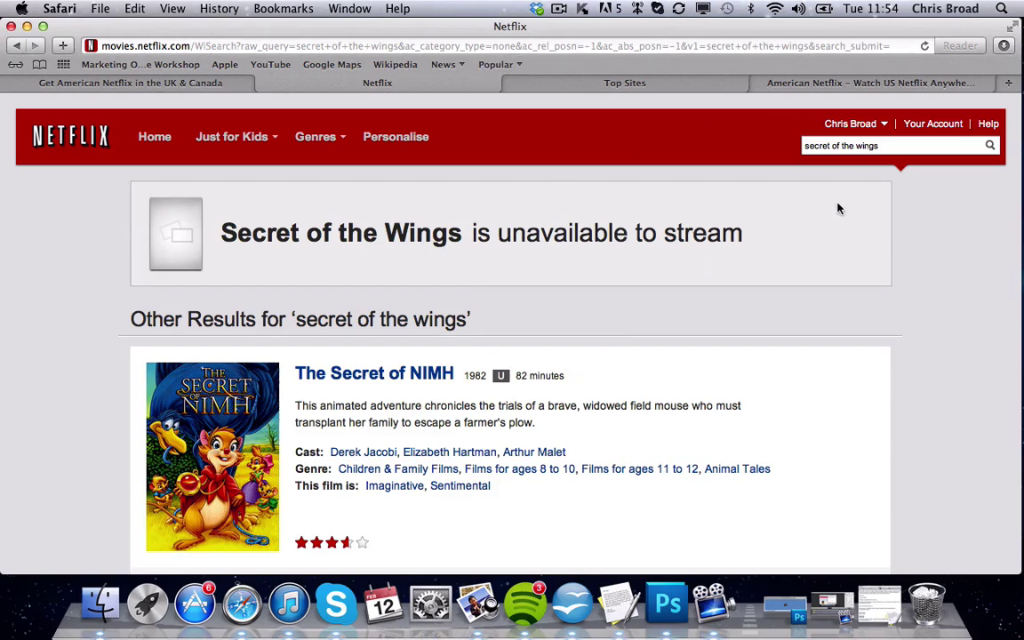
click(720, 88)
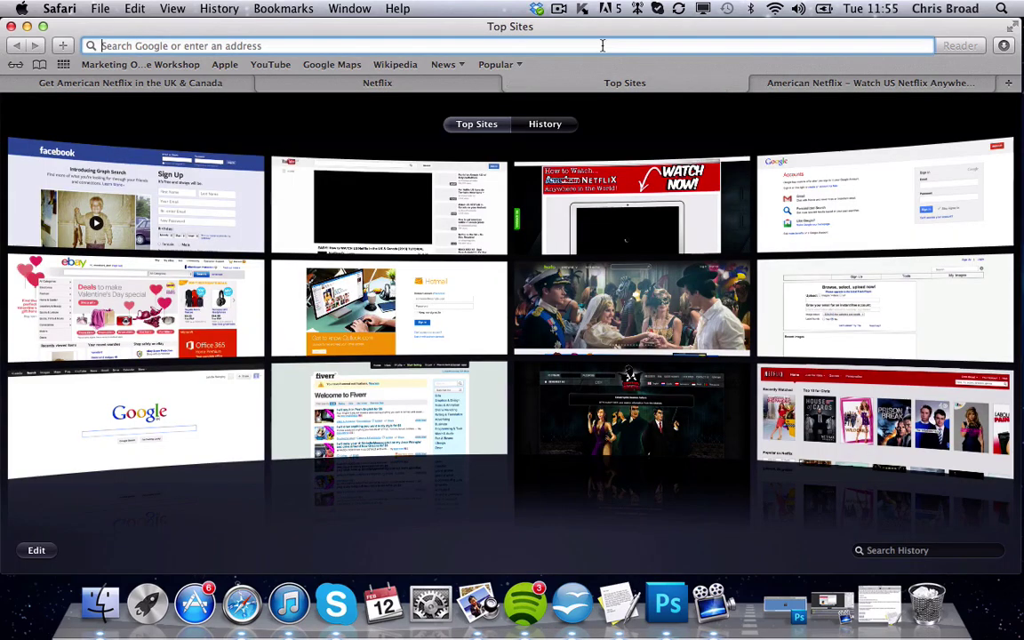
click(543, 42)
text(www.)
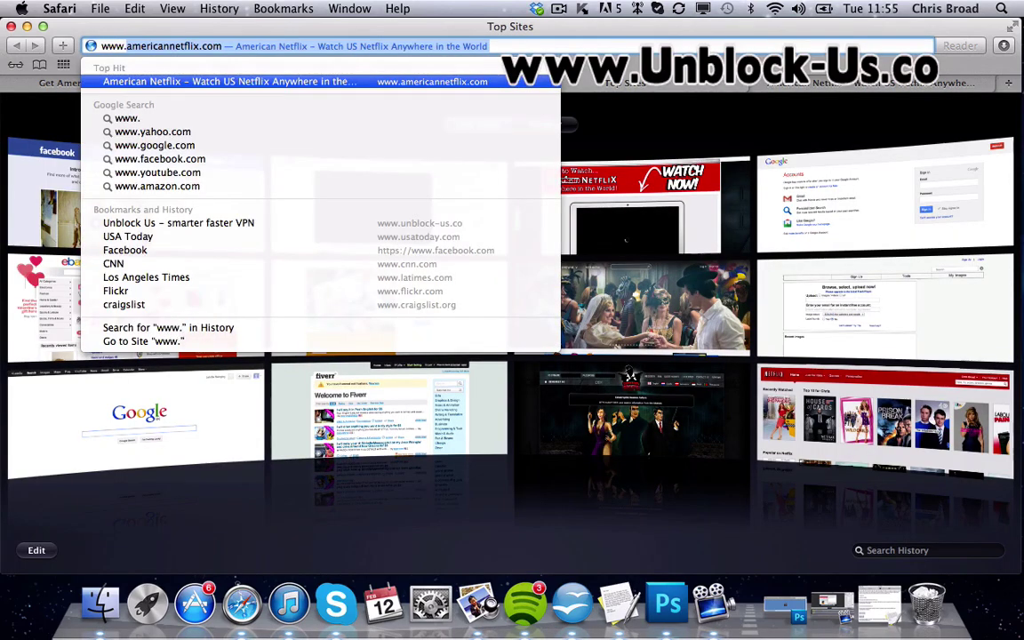
text(unblock)
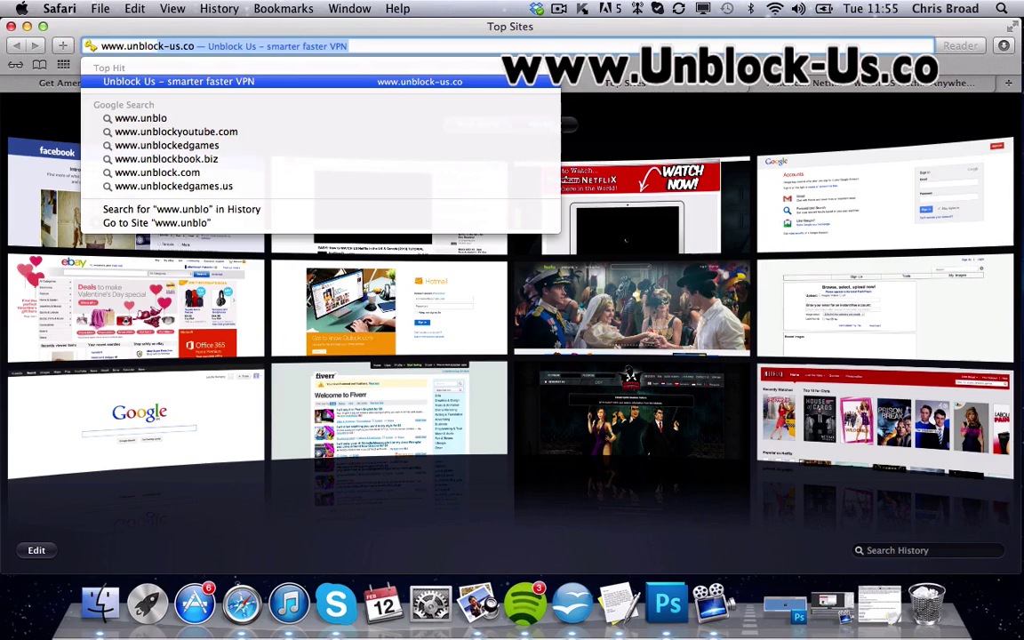
text(-us.co)
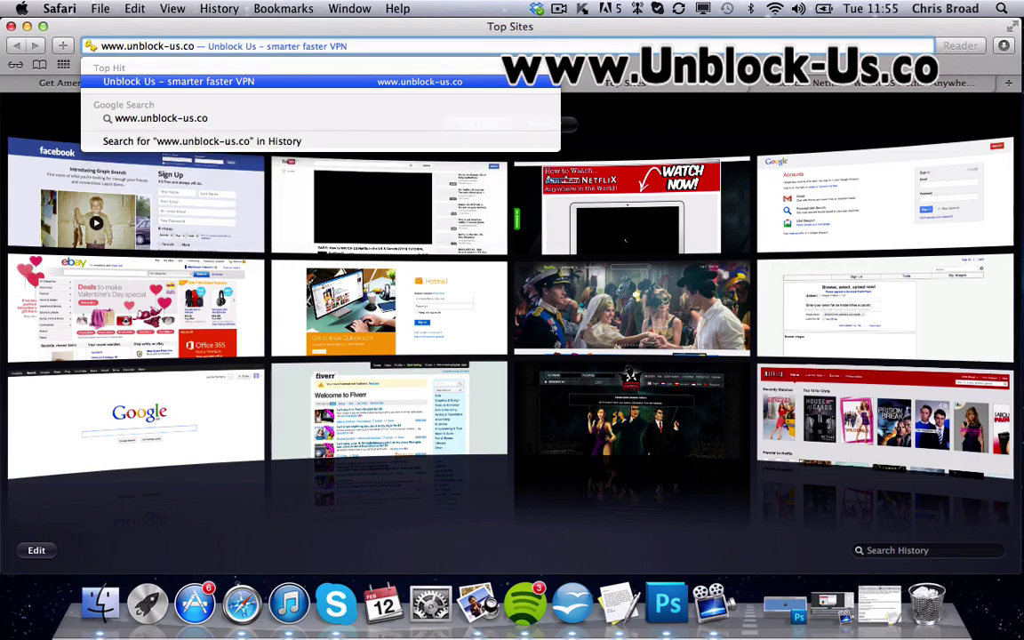
key(Return)
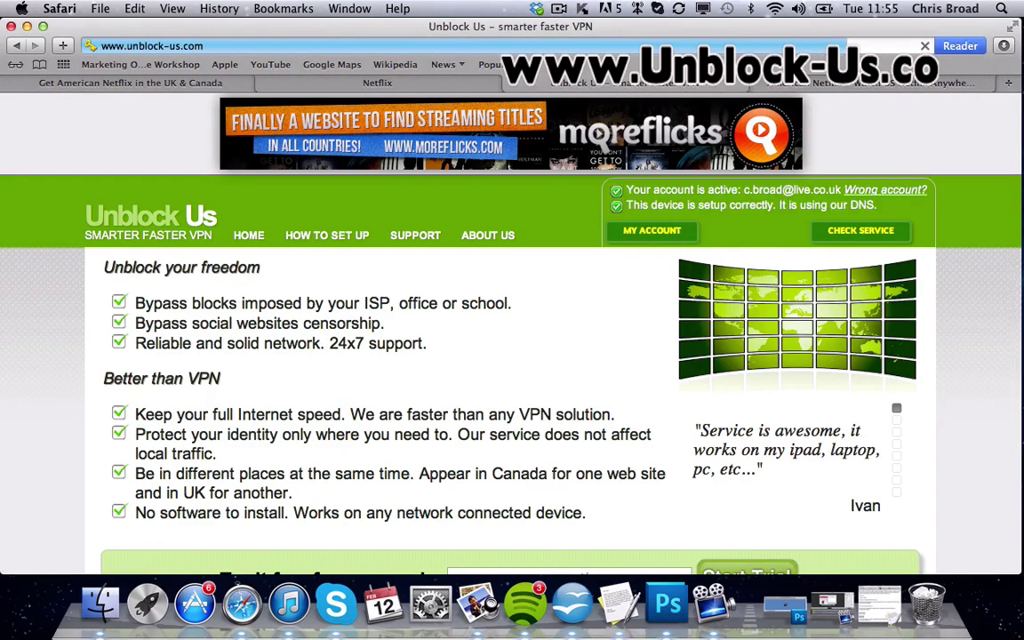
scroll(609, 305, down, 5)
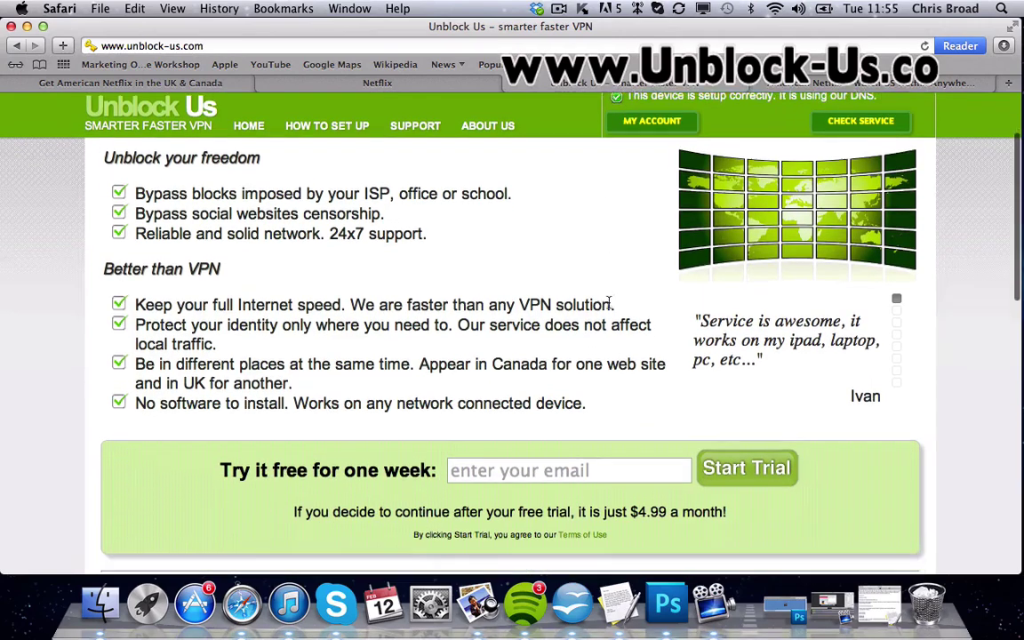
scroll(609, 337, down, 2)
click(526, 430)
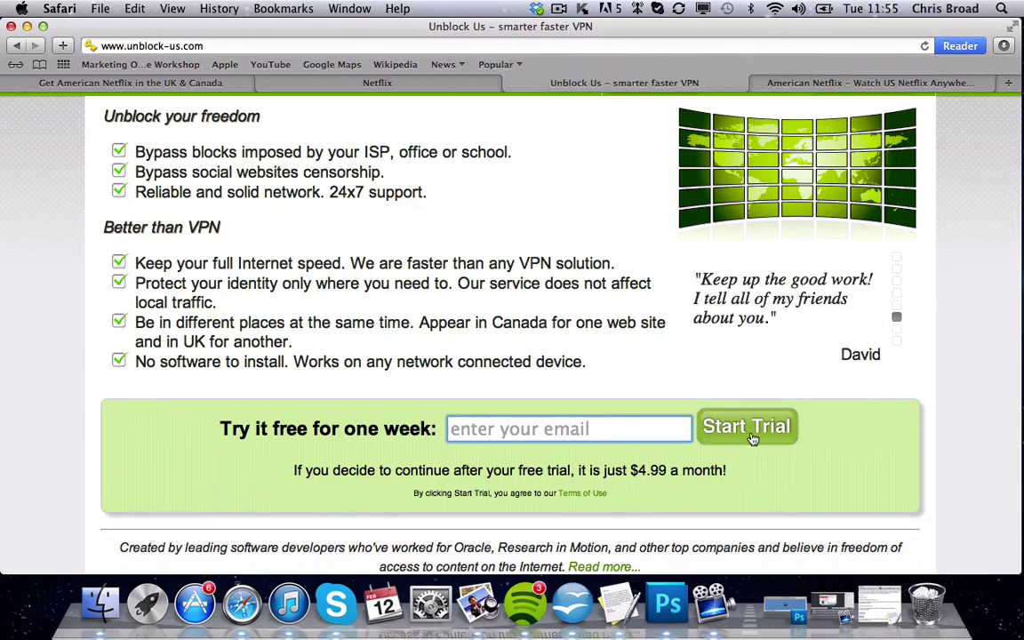
click(385, 78)
click(424, 45)
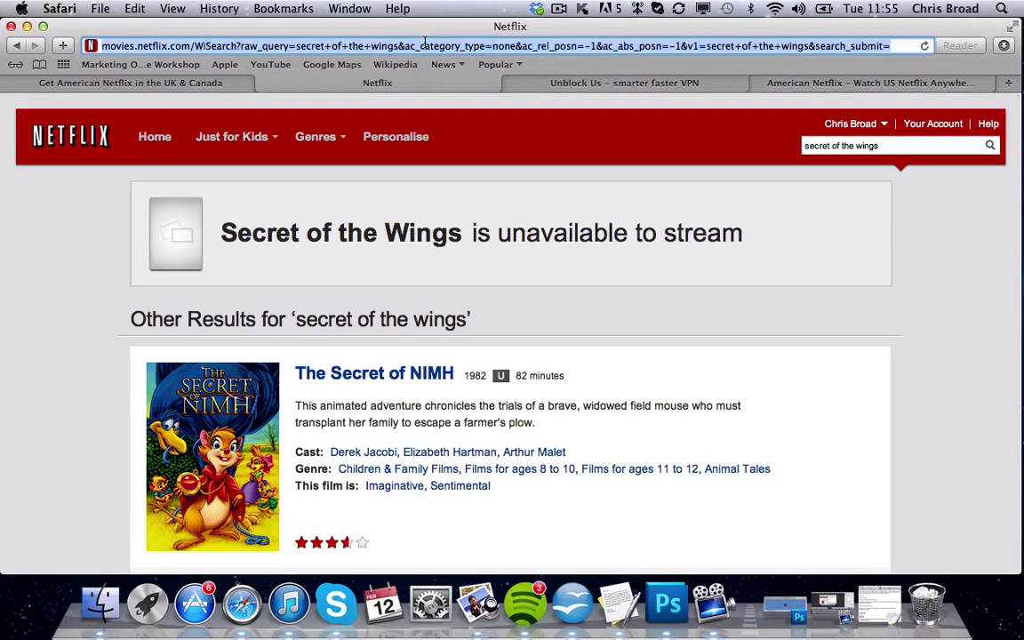
text(www.)
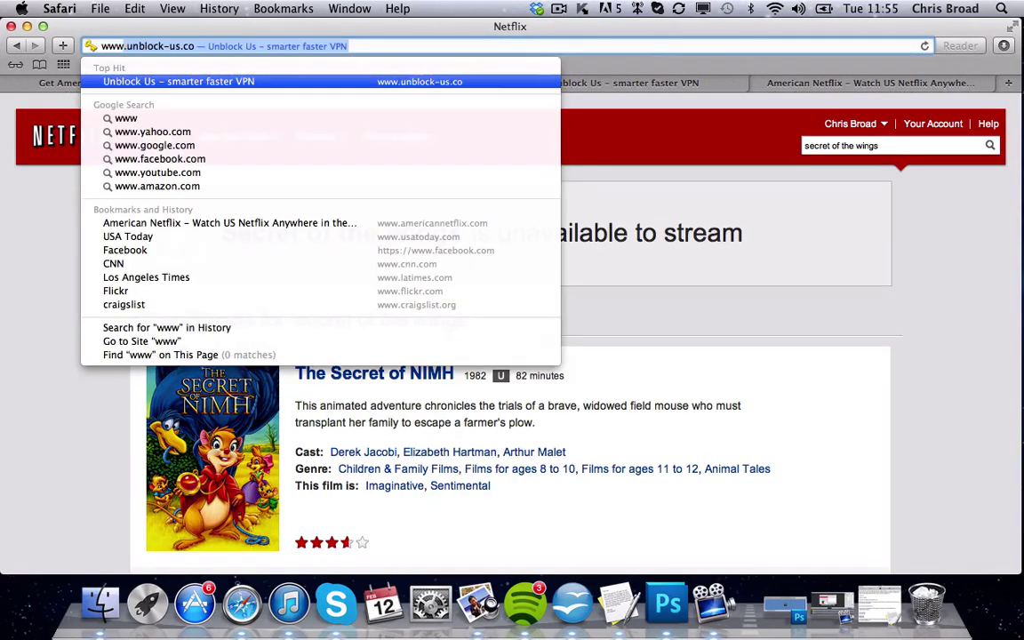
text(netflix.com)
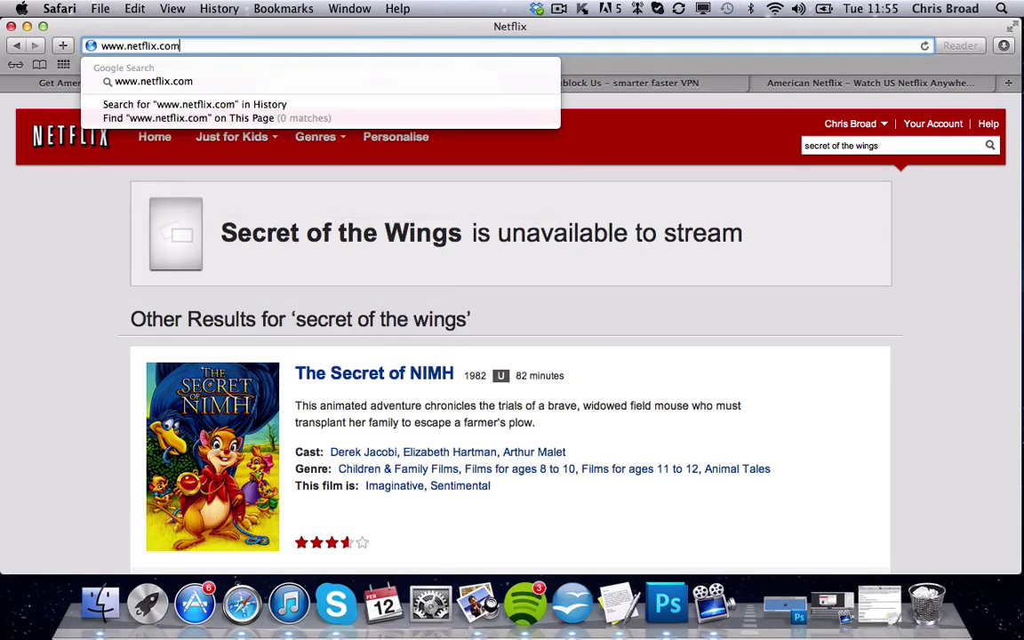
key(Return)
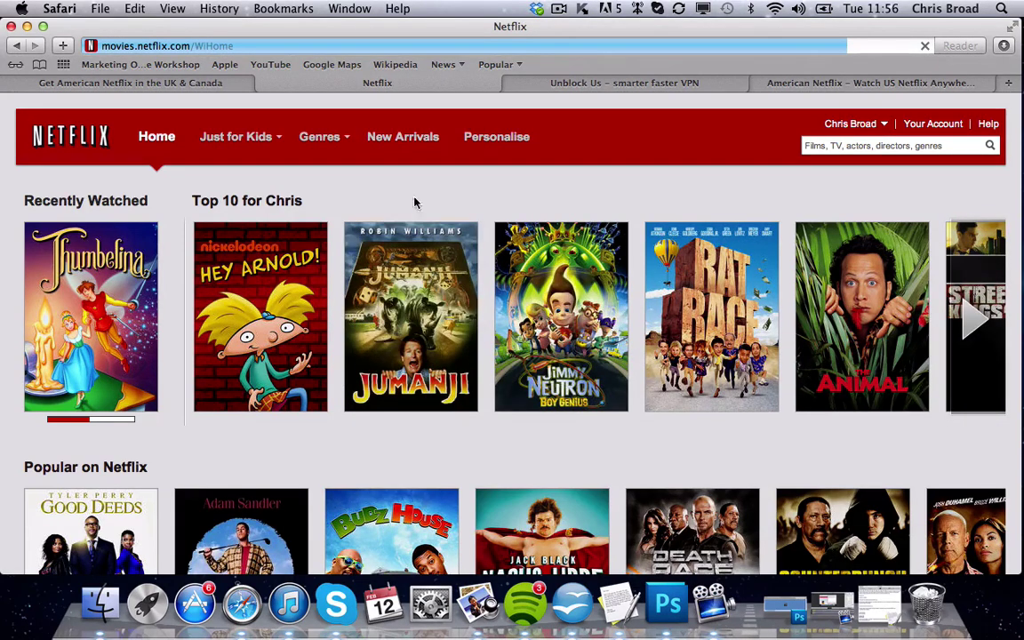
Browse New Arrivals' New Releases and recently added TV, family, comedy, drama and thriller rows
click(405, 144)
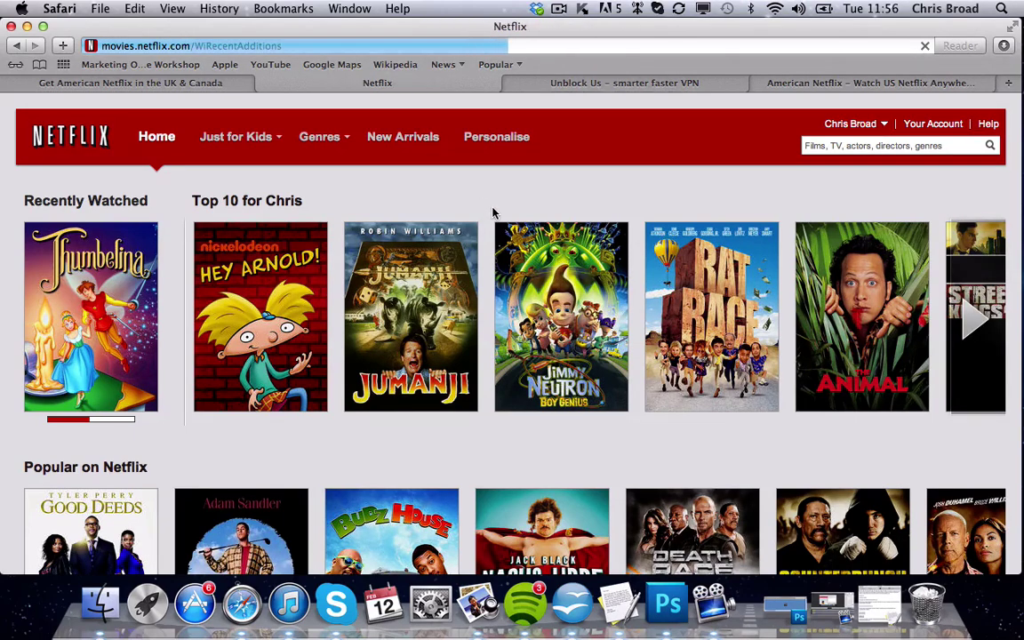
scroll(494, 213, down, 4)
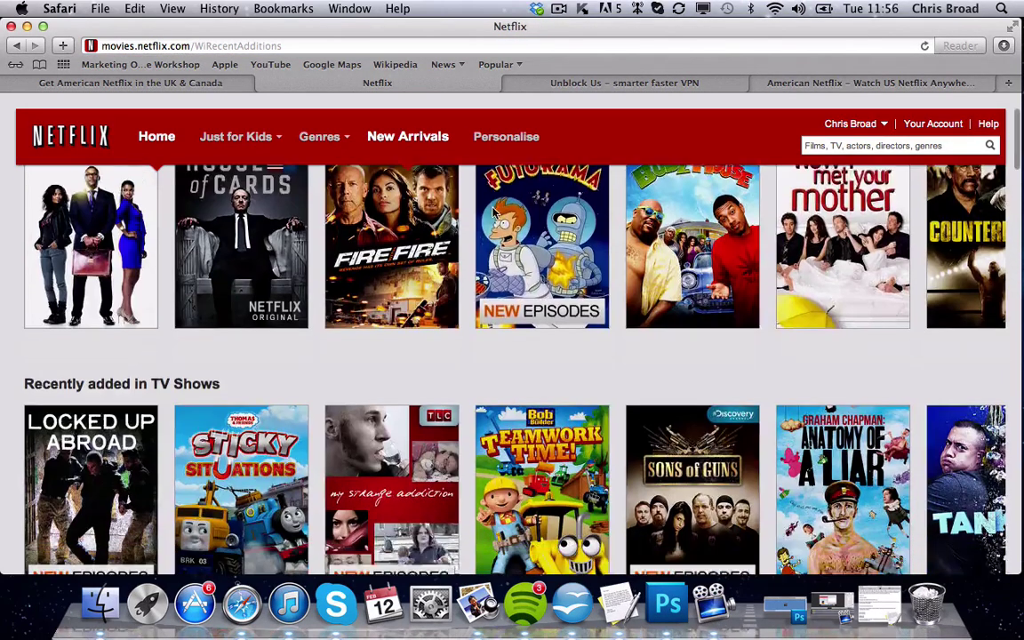
scroll(494, 213, up, 2)
scroll(982, 320, up, 1)
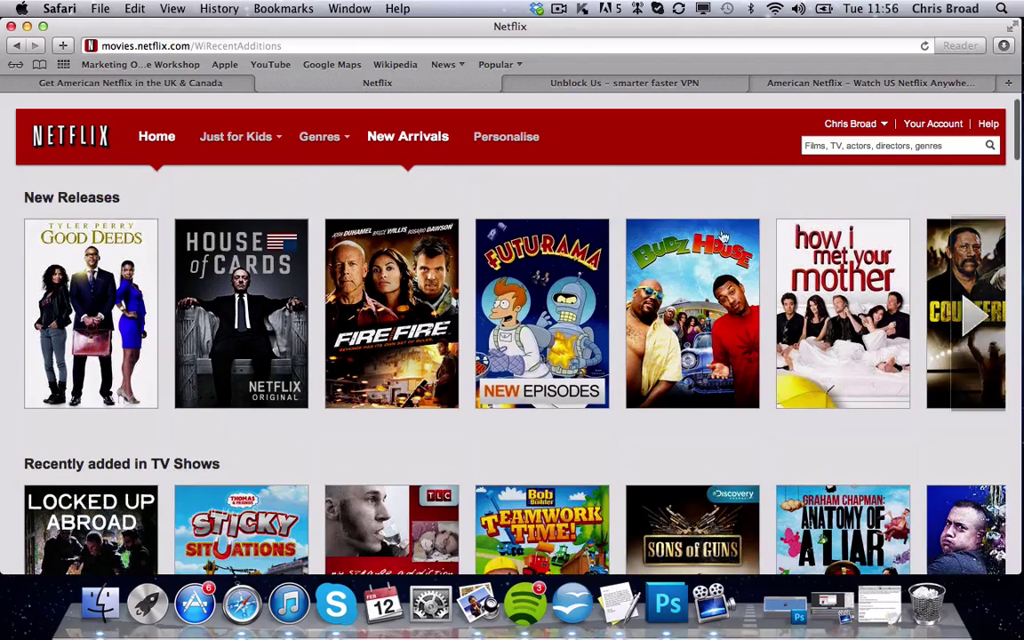
mouse_move(982, 320)
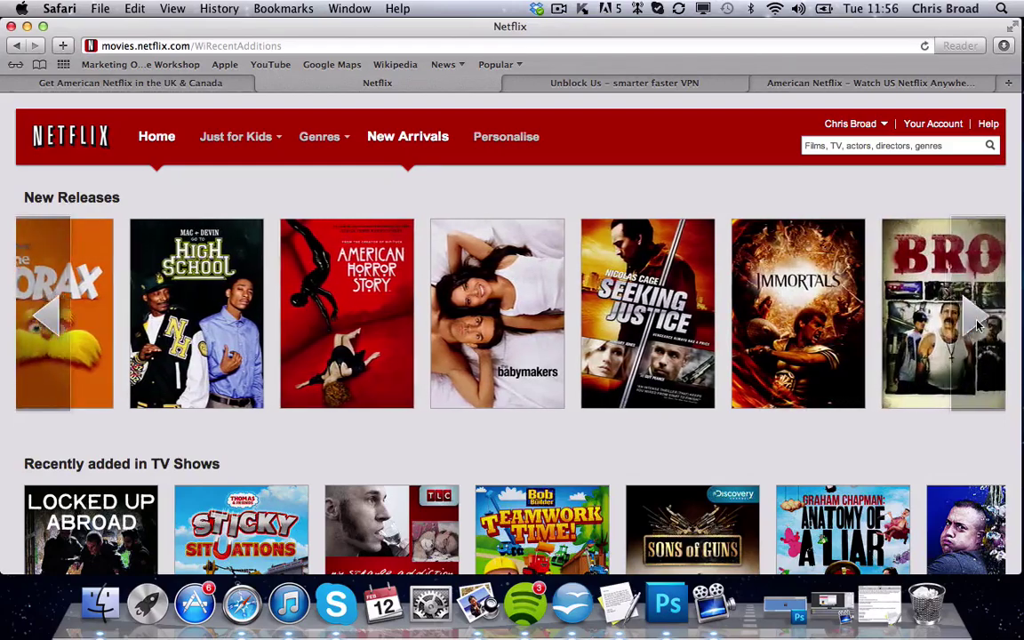
scroll(871, 407, down, 5)
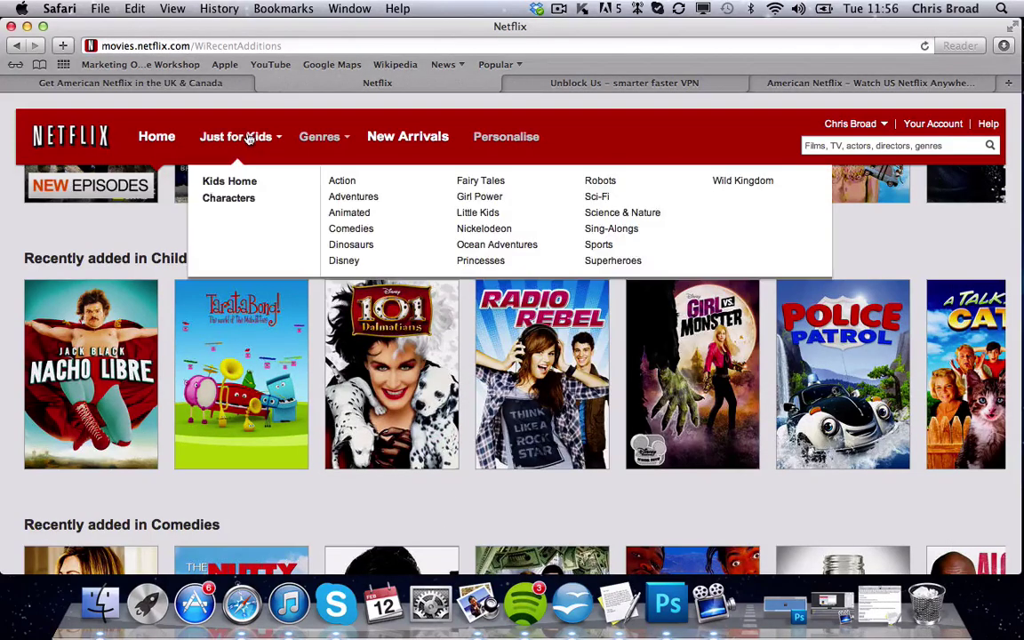
scroll(355, 510, down, 15)
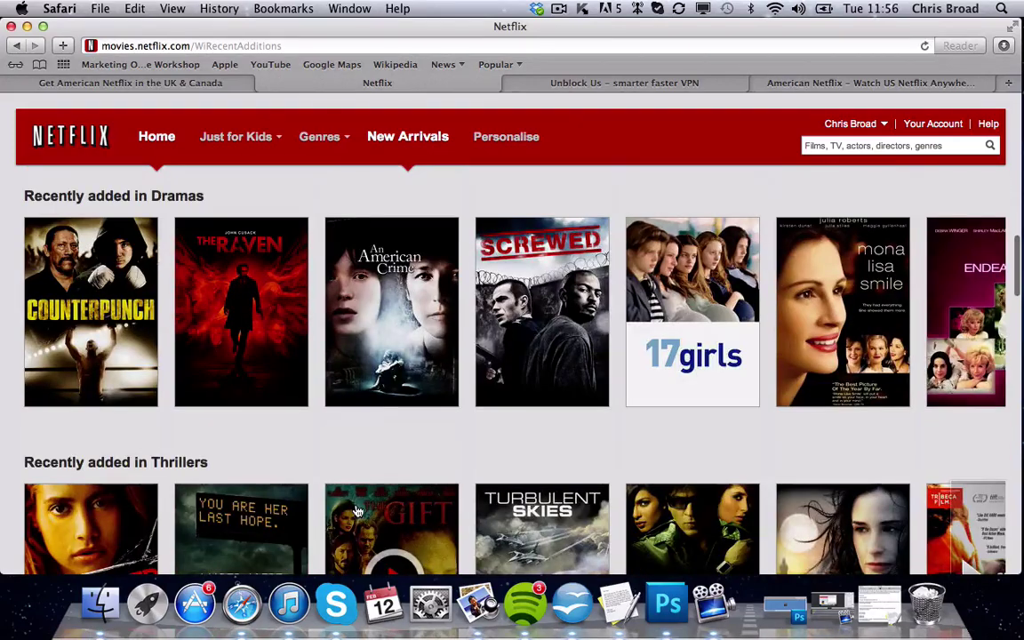
scroll(356, 510, down, 6)
scroll(356, 510, down, 5)
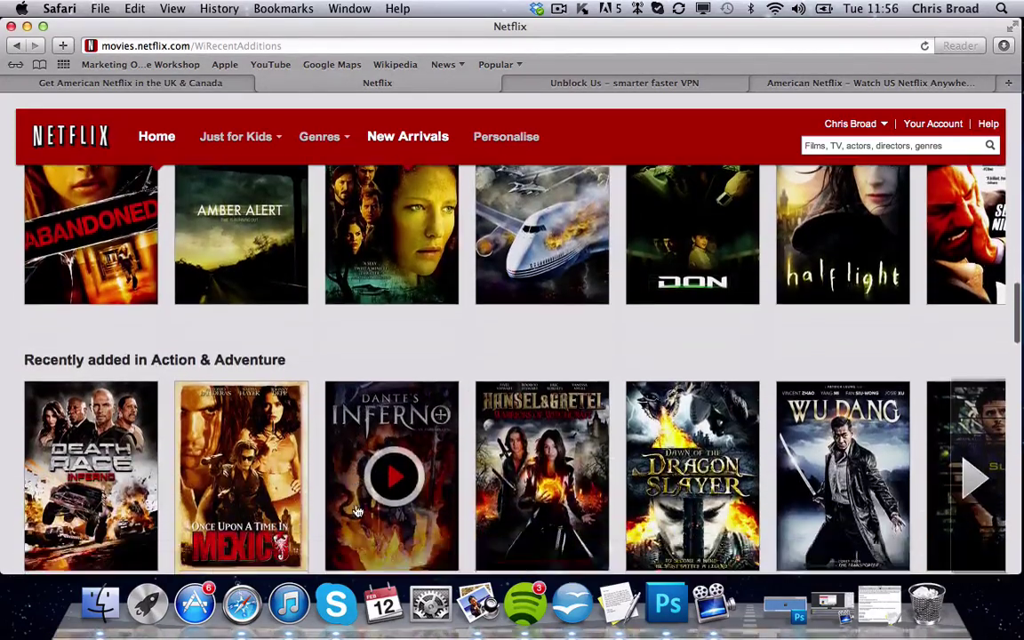
Search Netflix again for 'secret of the wings' and play the 2012 film
click(852, 149)
text(secret of the wings)
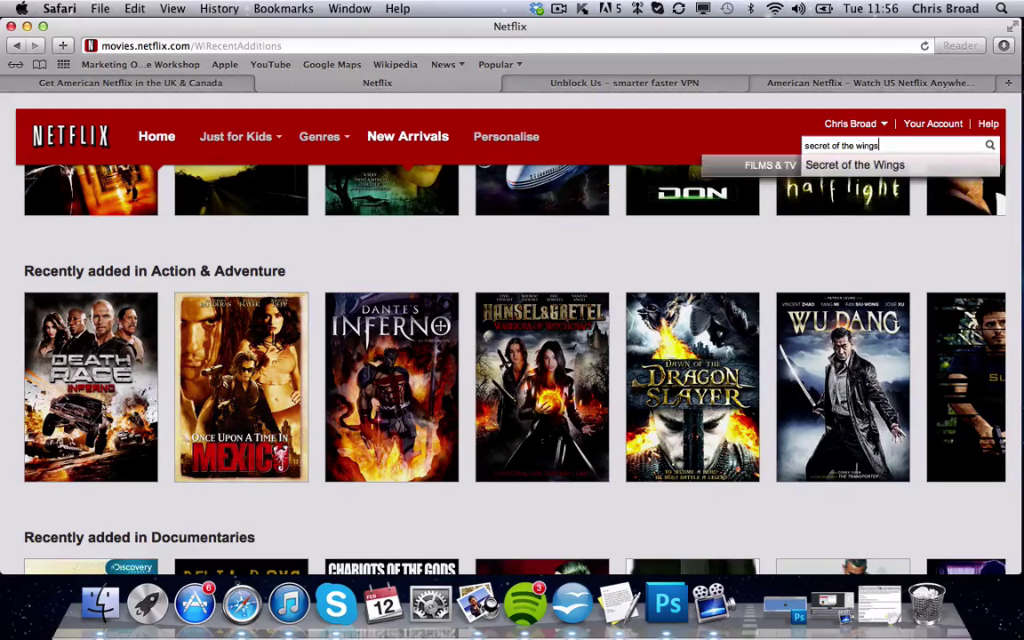
key(Return)
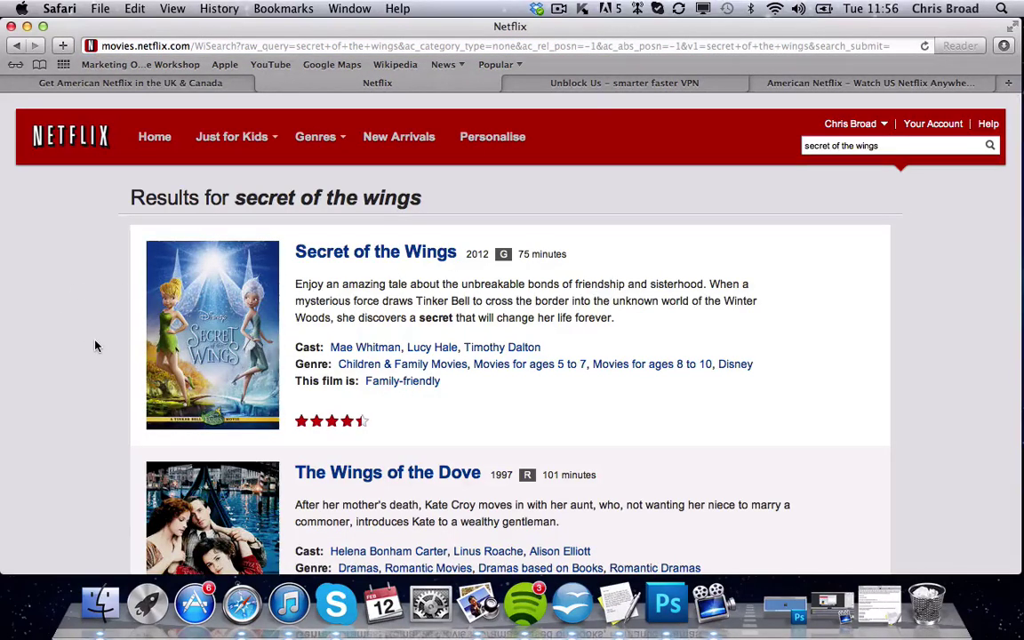
click(206, 356)
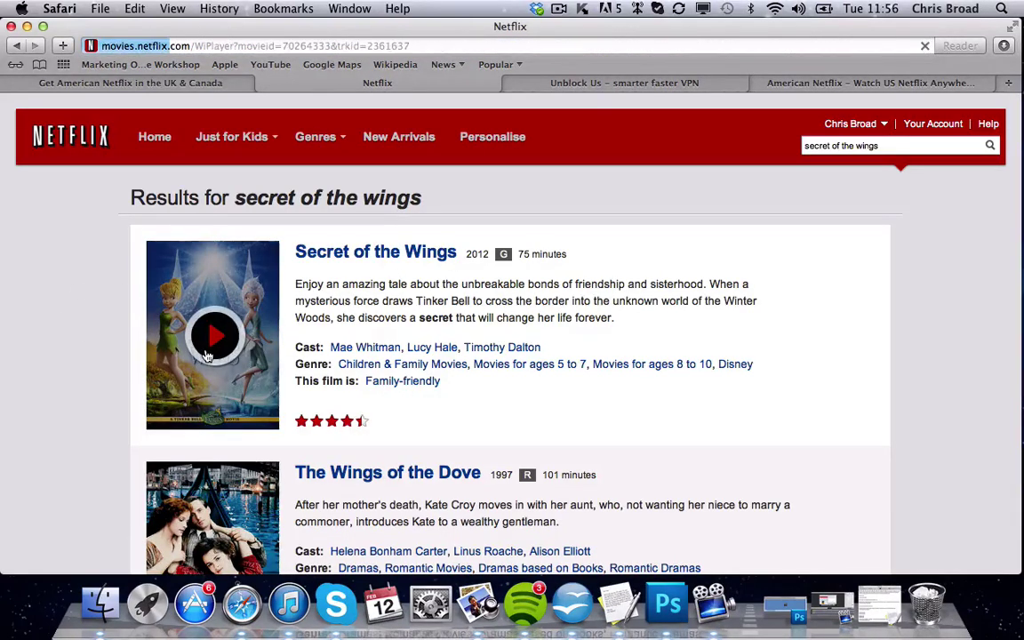